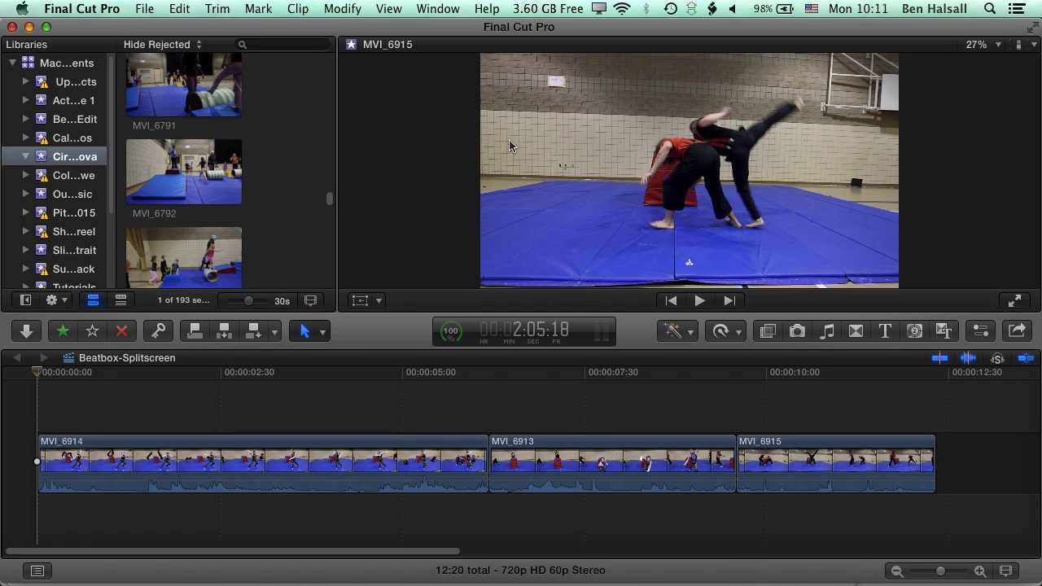
Step: Show the Tools pop-up list beside the arrow tool in the toolbar
click(322, 335)
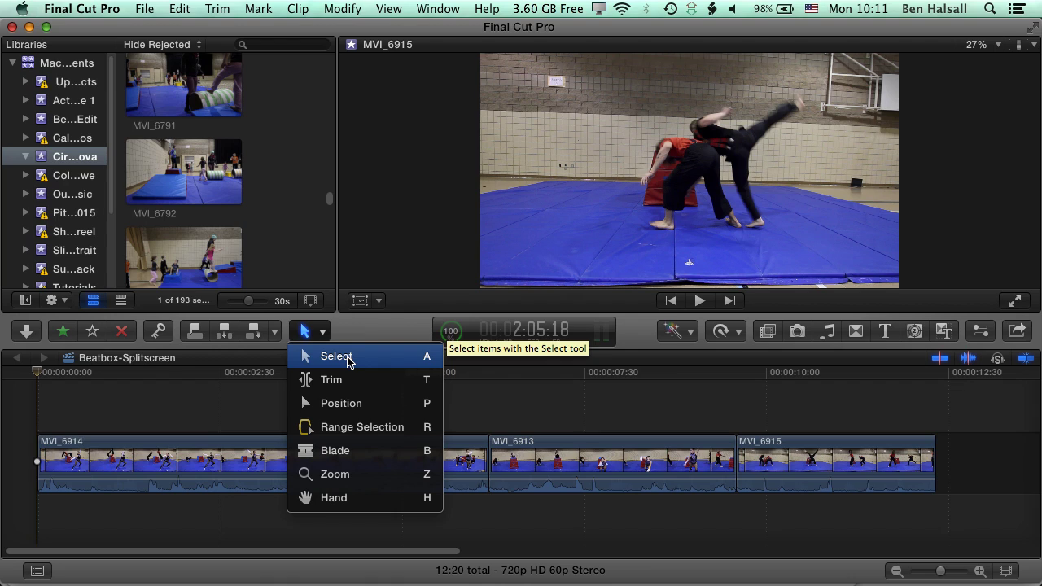
Step: Switch to the Select tool and click clips MVI_6914, MVI_6913 and MVI_6915 in turn
click(348, 362)
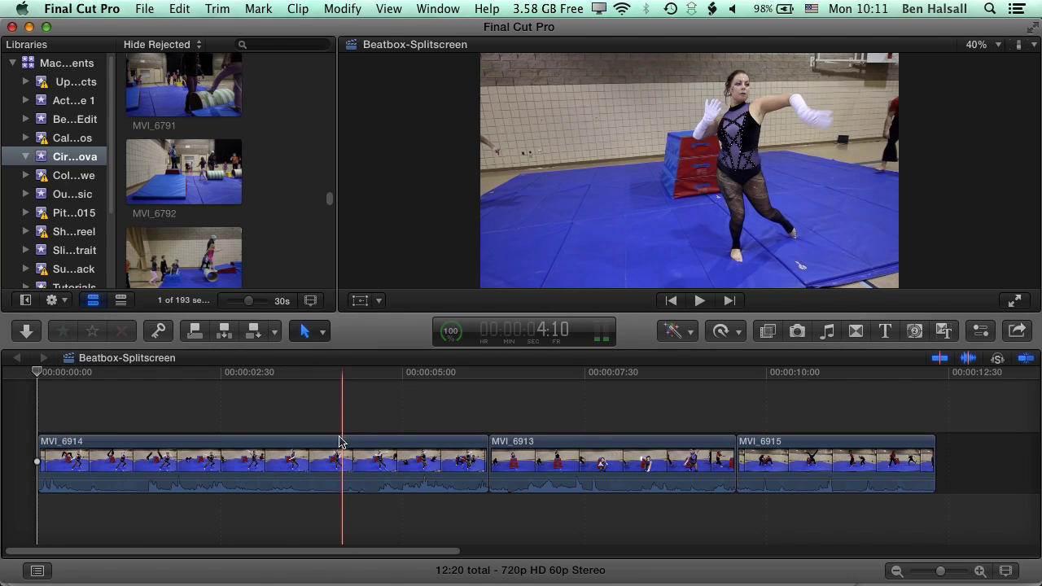
click(326, 460)
click(536, 450)
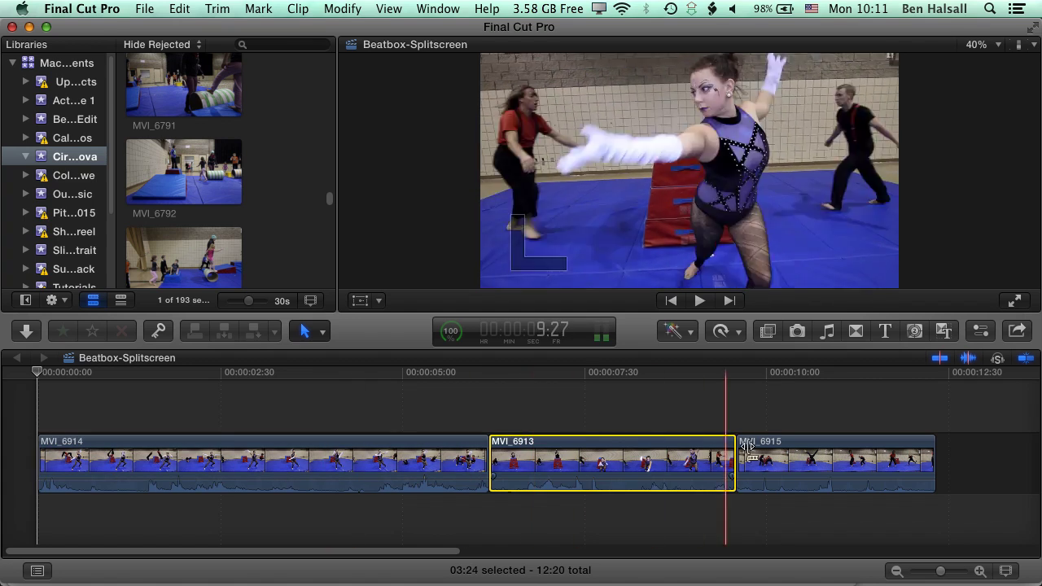
click(774, 460)
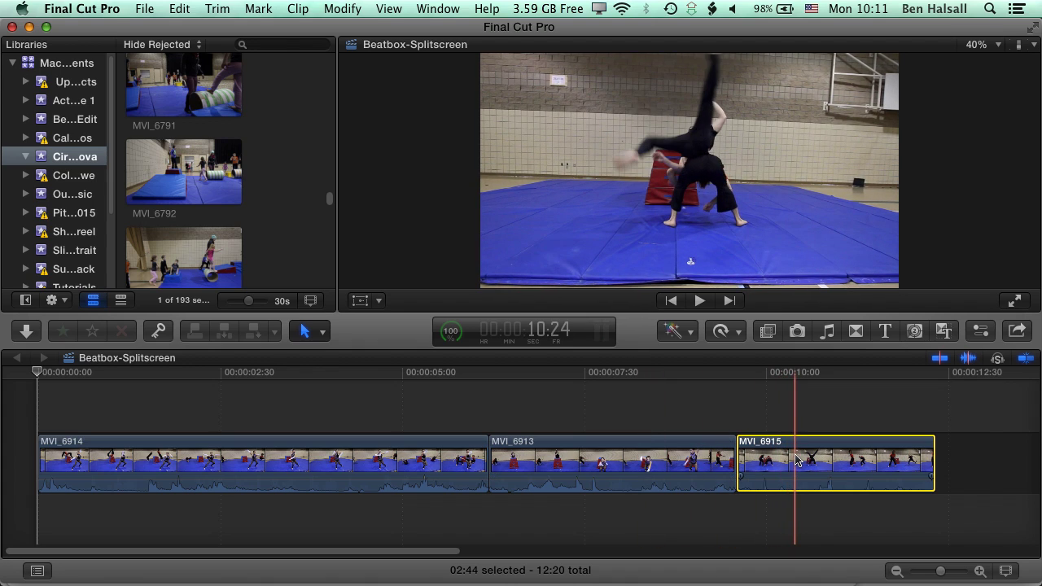
Step: Drag MVI_6915 to the timeline start, then return it to sit after MVI_6913
drag(796, 461, 88, 464)
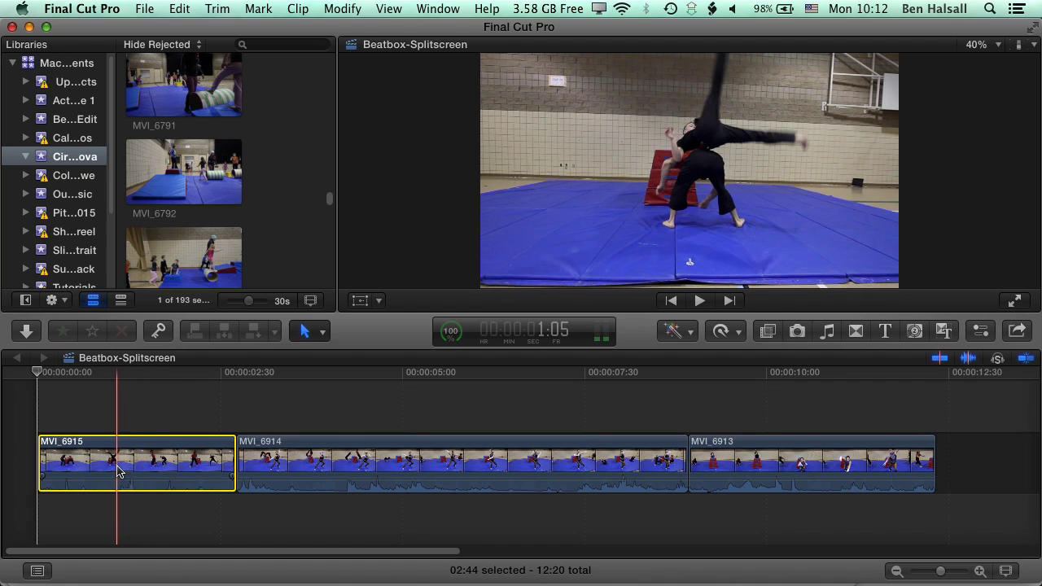
drag(122, 464, 366, 411)
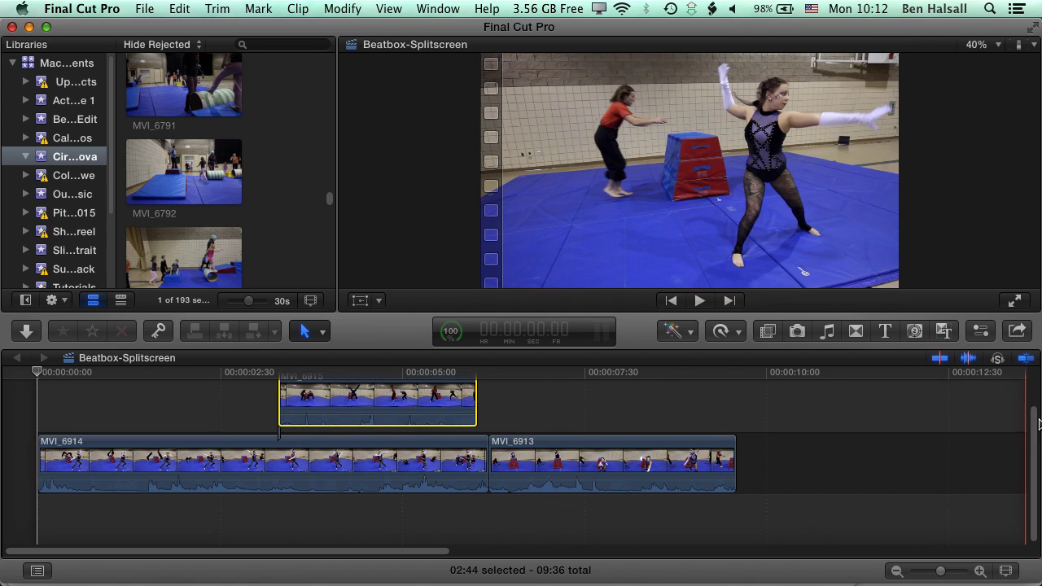
scroll(1035, 426, up, 2)
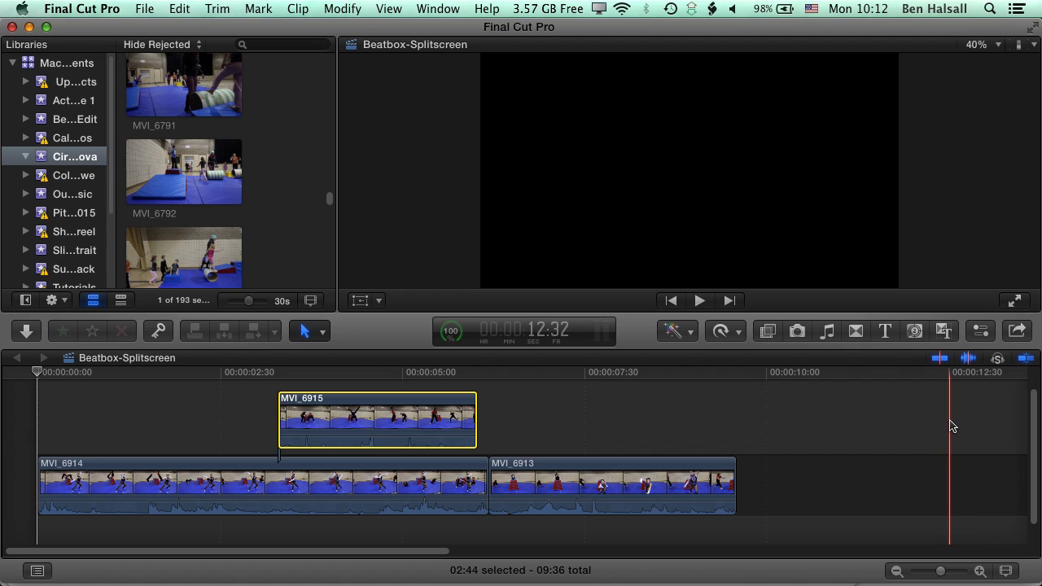
drag(316, 420, 787, 480)
Step: With the Position tool, lift MVI_6915 above the storyline and select the gap left behind
click(321, 333)
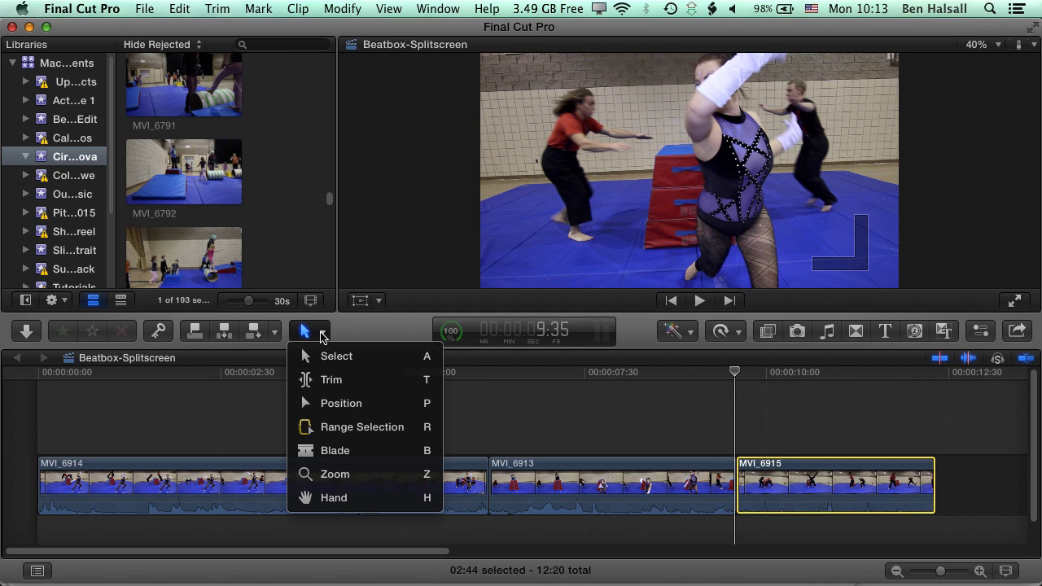
click(373, 405)
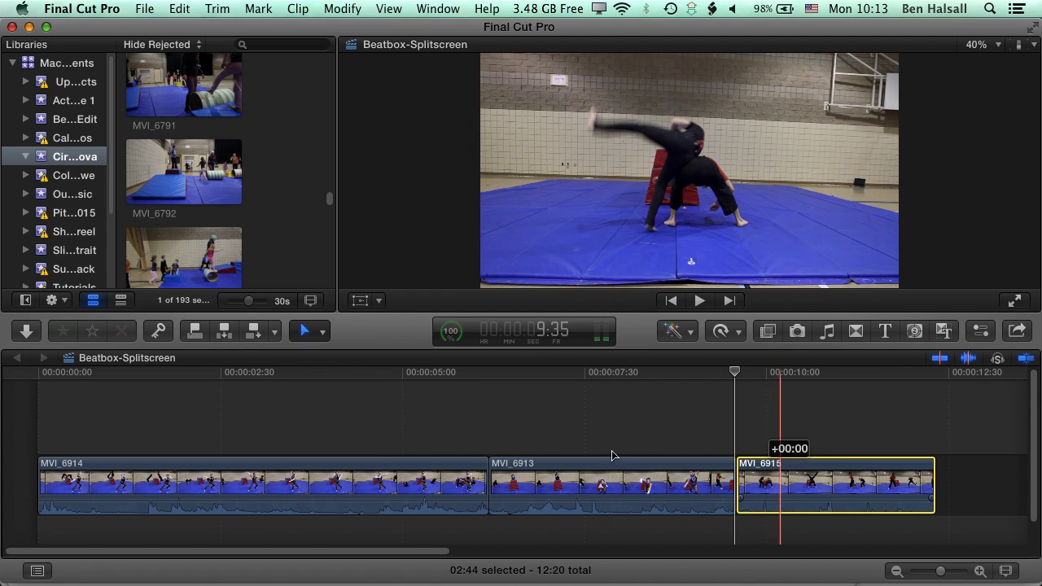
drag(781, 485, 434, 421)
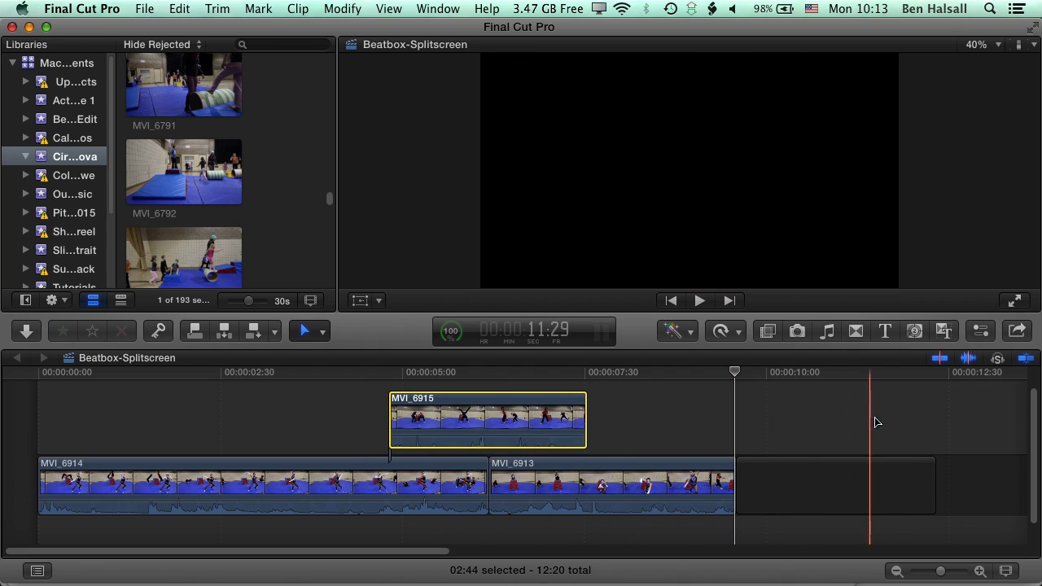
click(792, 475)
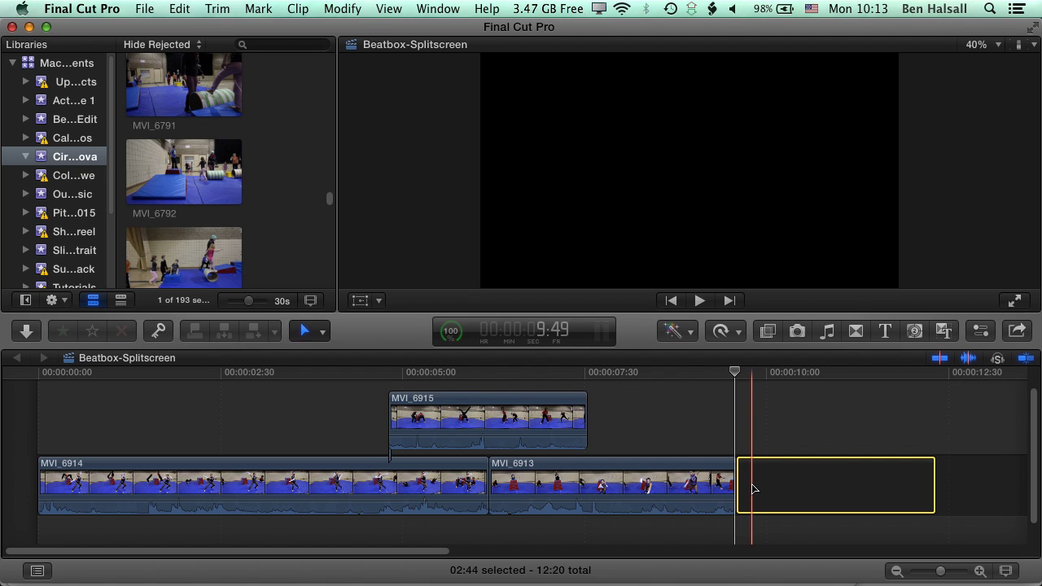
Step: Return MVI_6915 into the gap, slide it left, and extend MVI_6913 back to full length
key(super+shift+z)
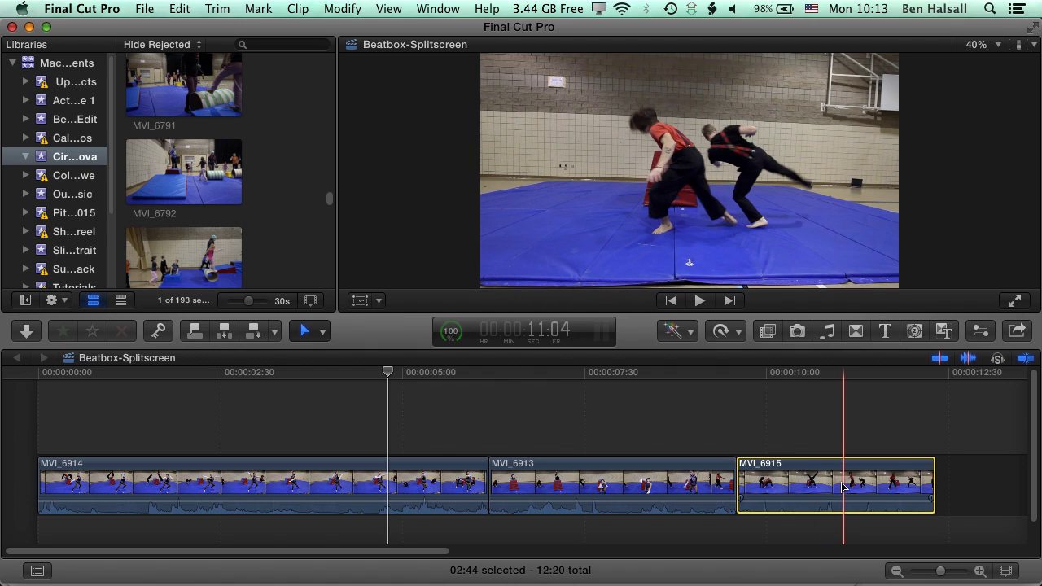
drag(842, 486, 741, 488)
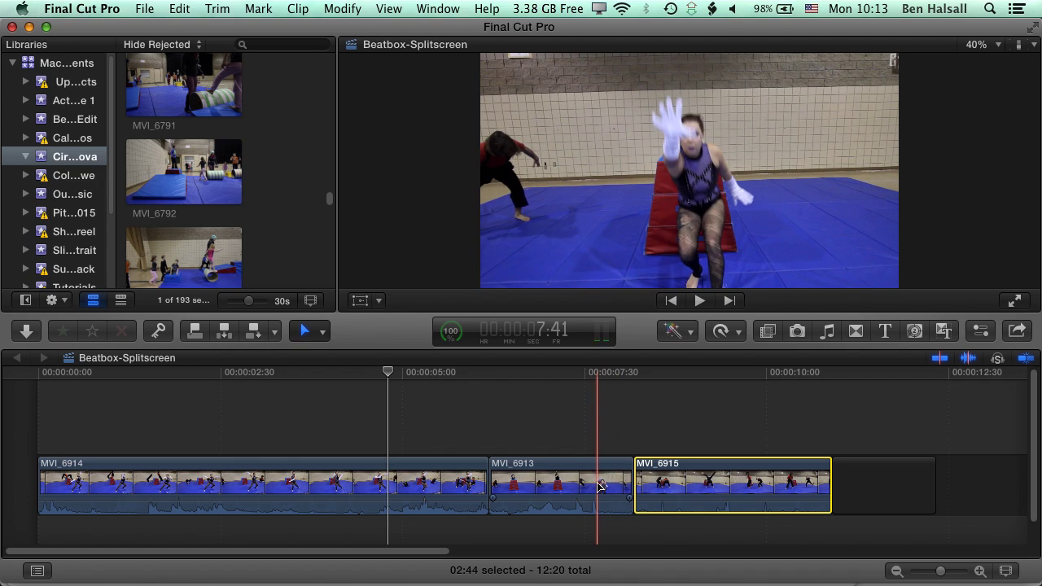
drag(633, 487, 747, 472)
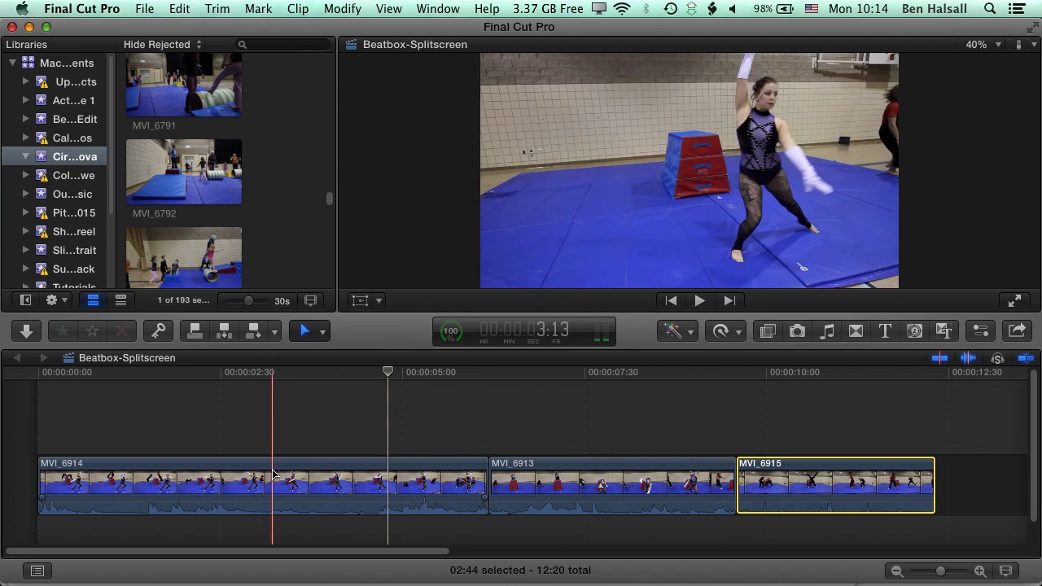
Step: Try sliding MVI_6914 right and back, undo, then lift it above the storyline leaving a start gap
click(197, 471)
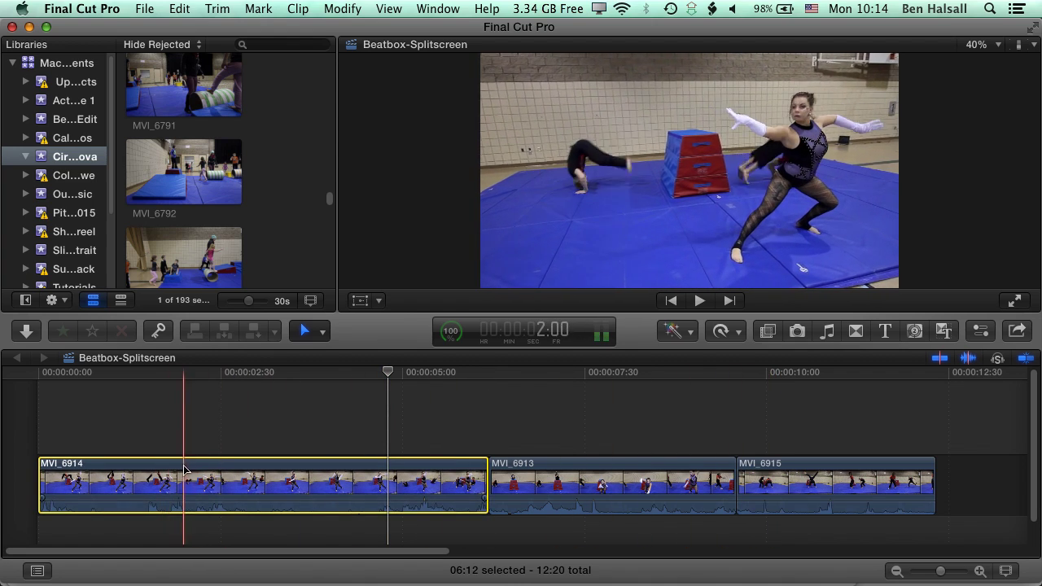
drag(166, 469, 456, 470)
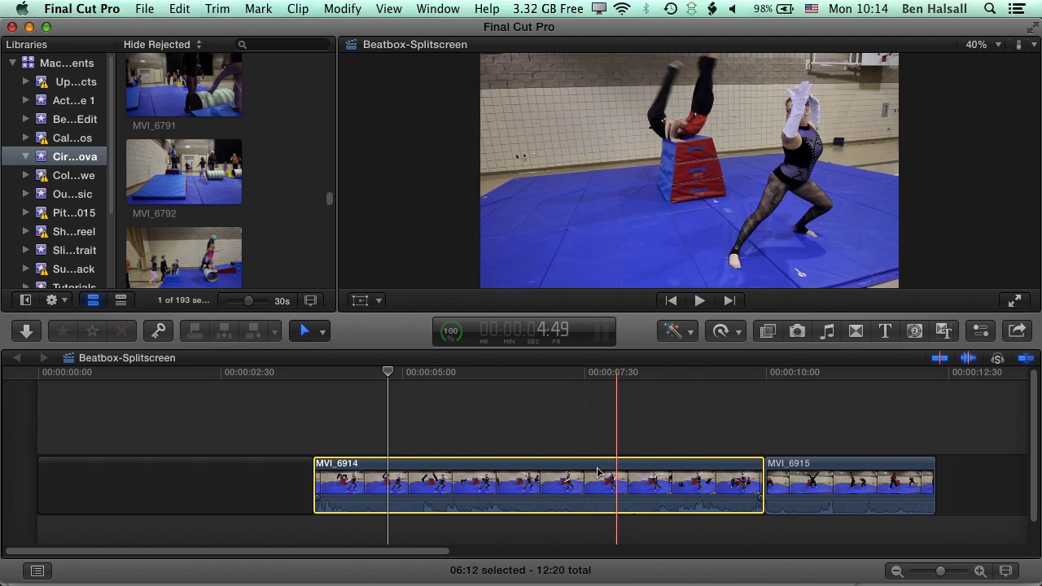
drag(598, 472, 356, 474)
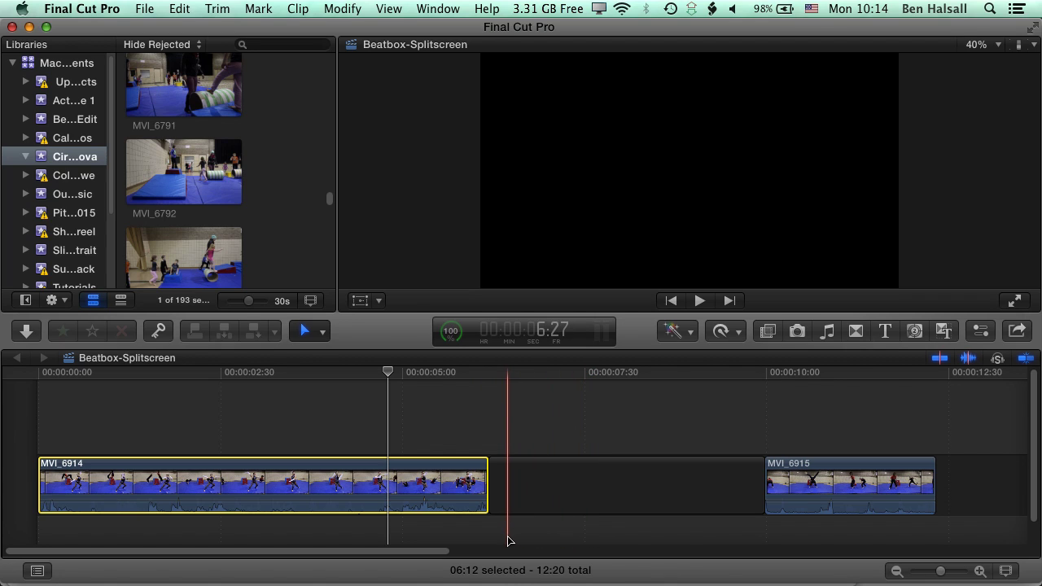
key(super+z)
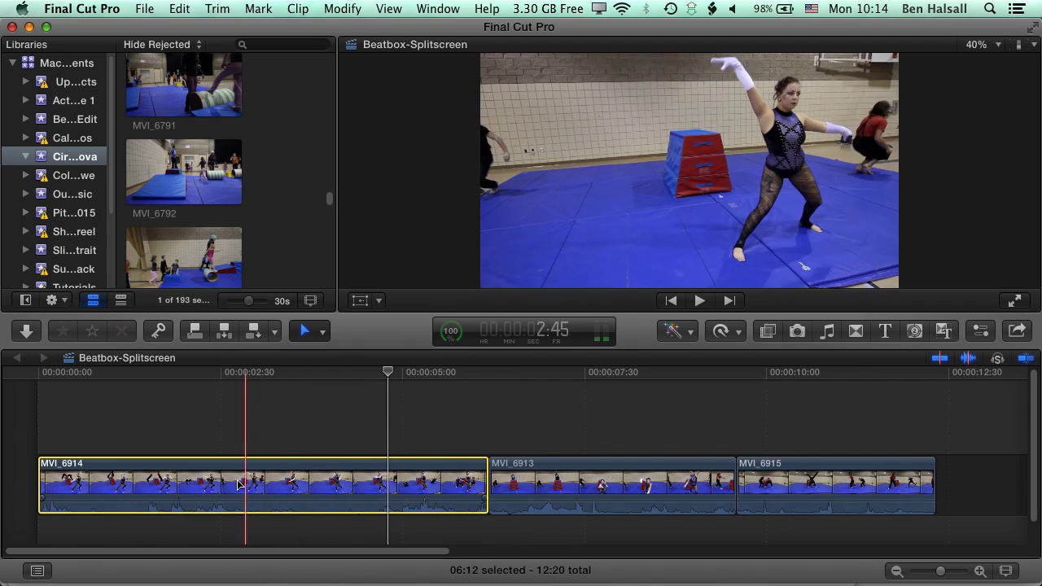
drag(241, 492, 236, 429)
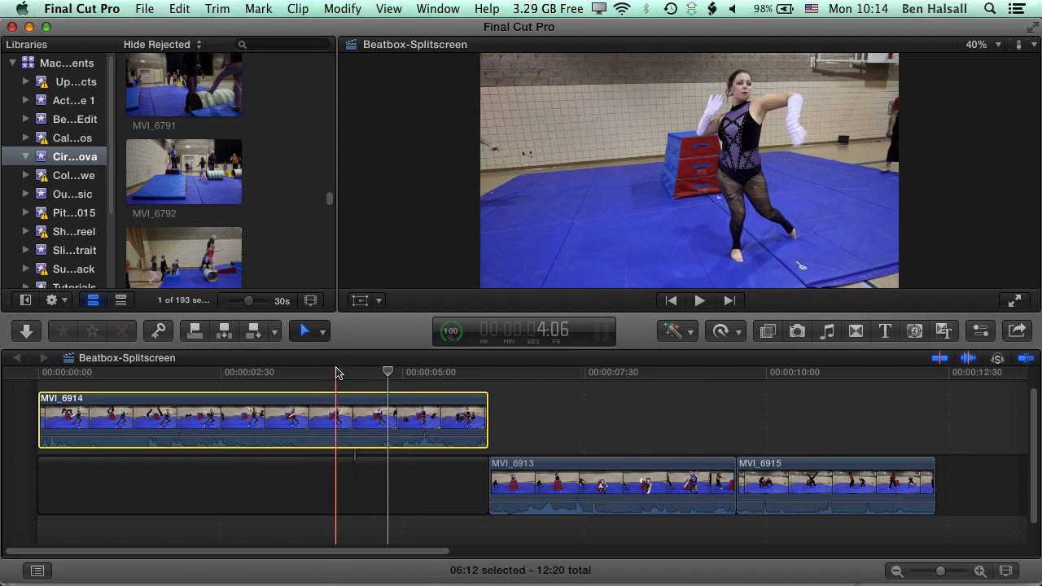
Step: Put MVI_6914 back at the start of the storyline and switch to the Select tool
key(super+c)
key(alt+super+Down)
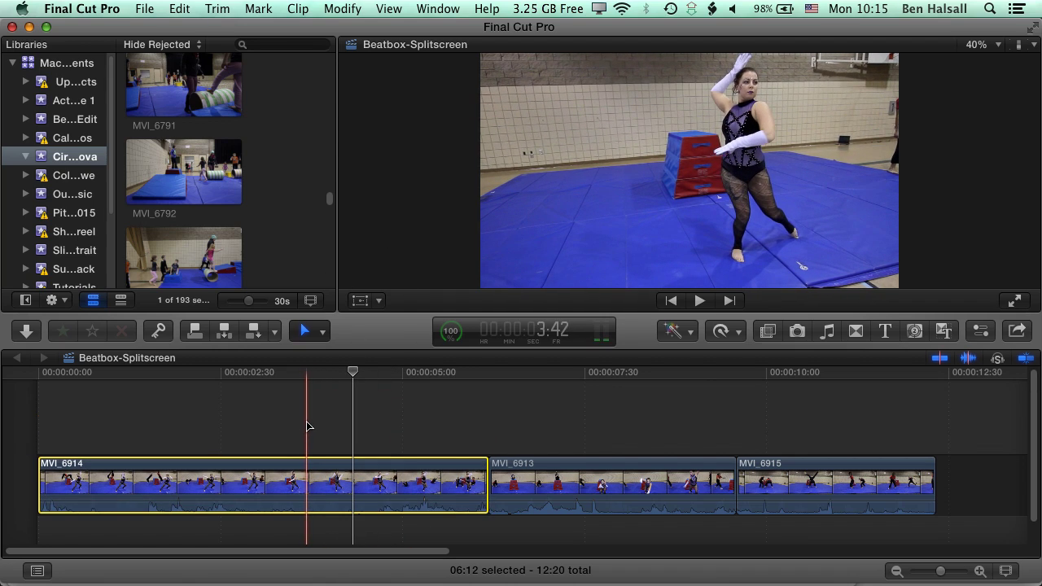
click(324, 334)
click(349, 358)
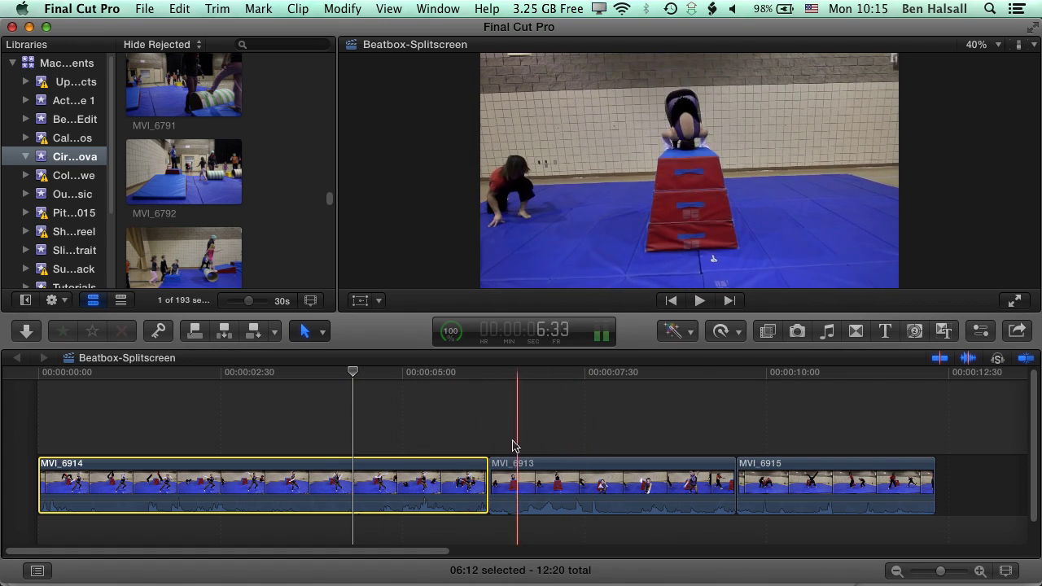
Step: Drag MVI_6913 to the very start of the timeline, ahead of MVI_6914
click(539, 473)
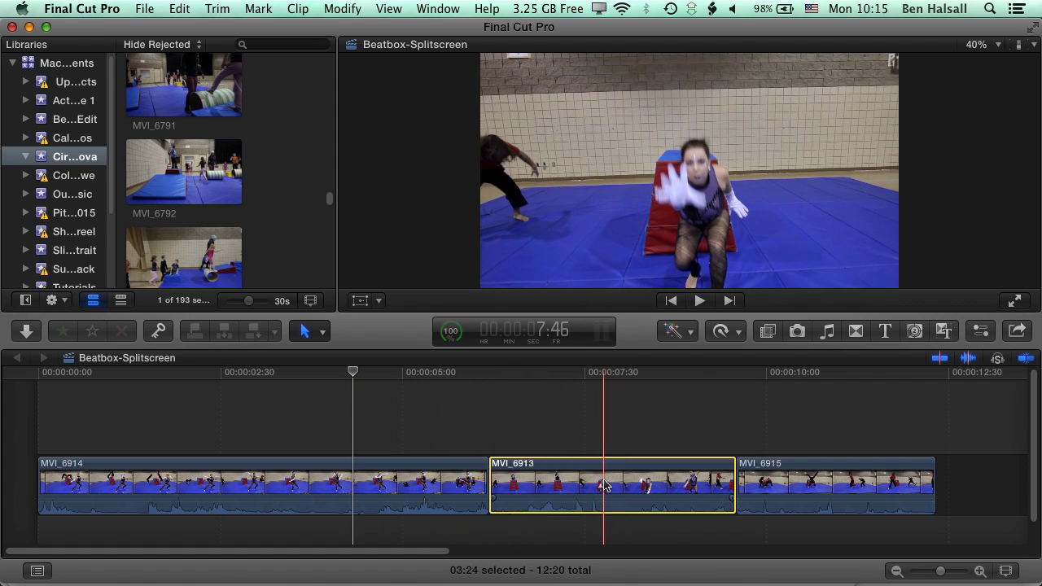
click(308, 331)
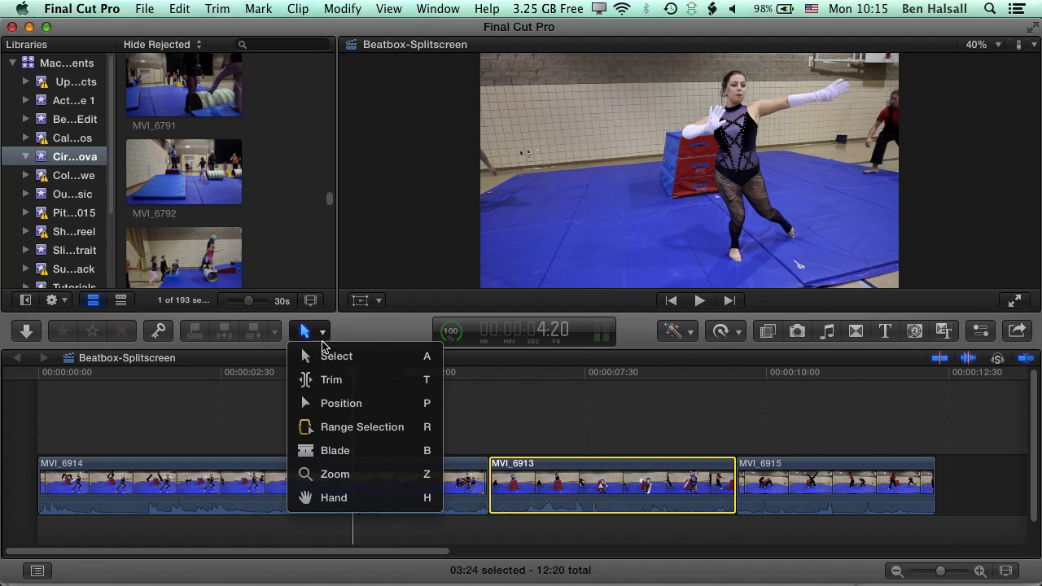
click(364, 356)
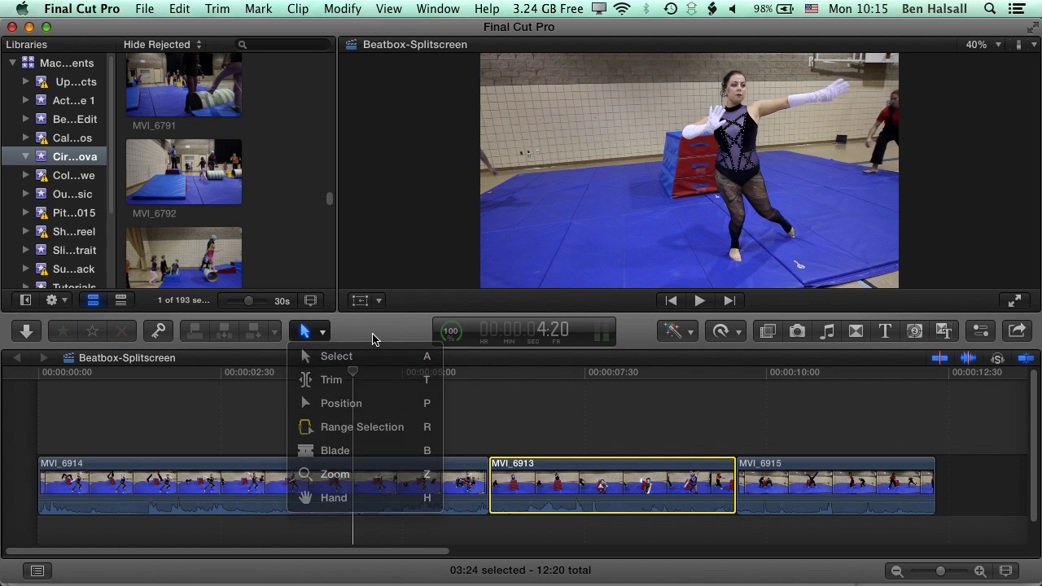
drag(570, 476, 127, 485)
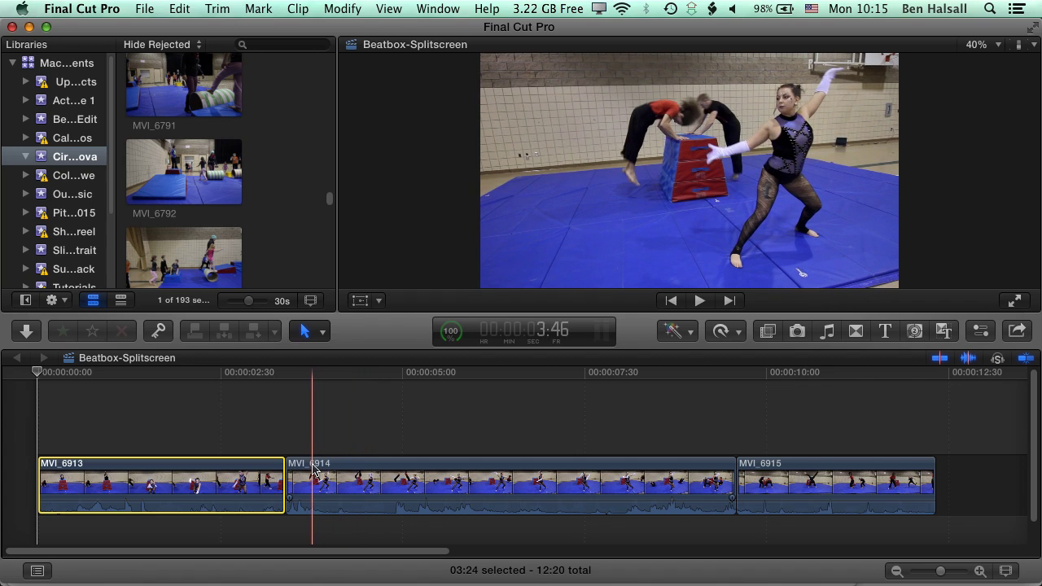
Step: Trim MVI_6914's start edge with the Select tool for an 11:08 total, then play it back
click(323, 331)
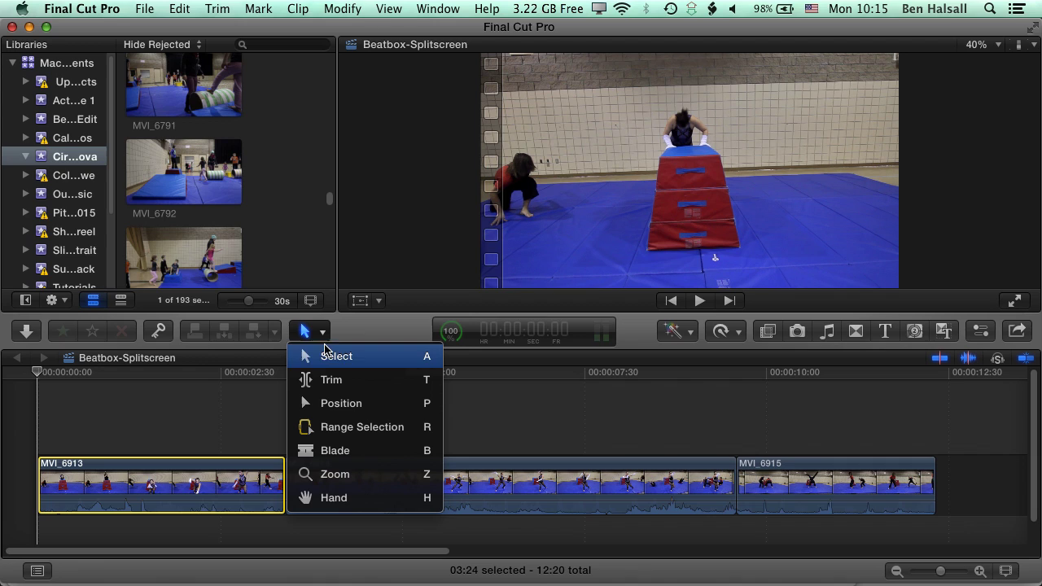
click(333, 356)
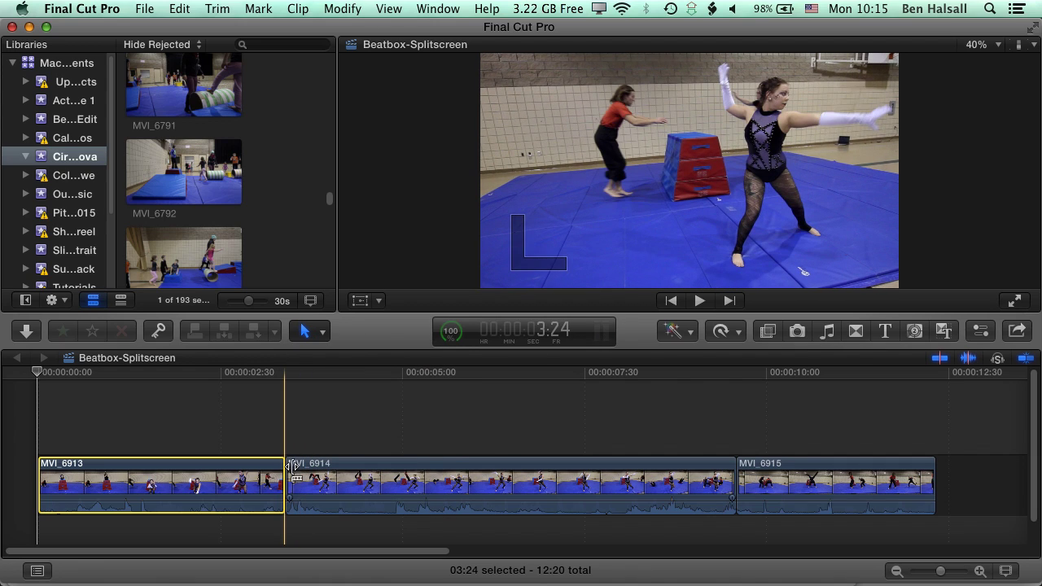
click(289, 472)
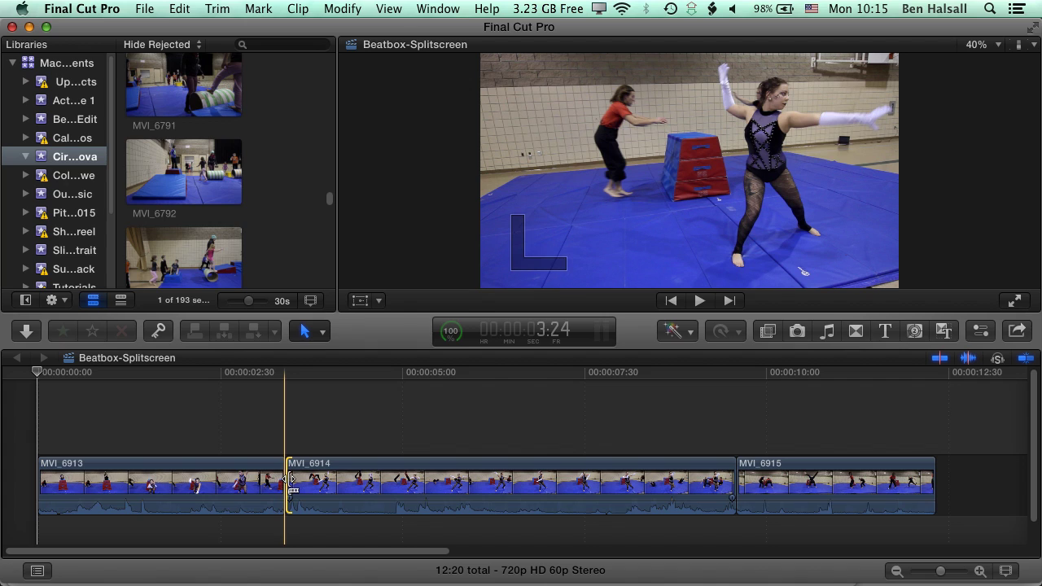
drag(291, 482, 377, 480)
key(space)
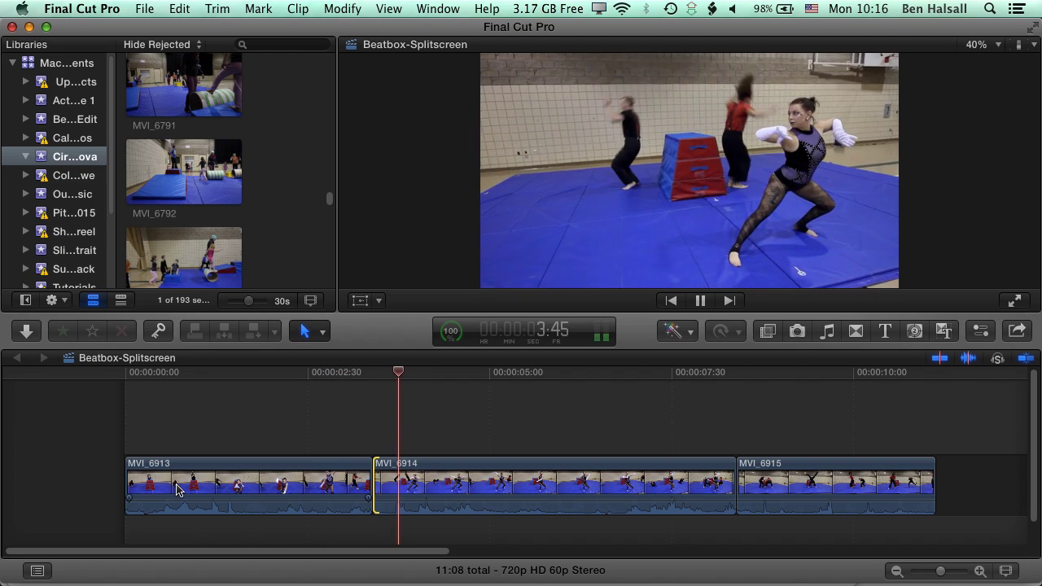
key(space)
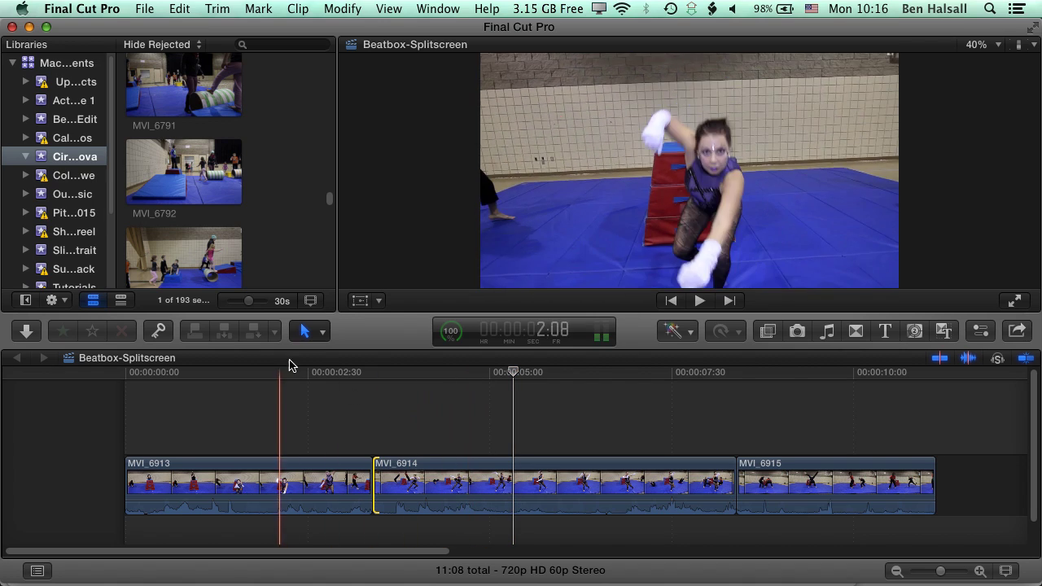
Step: With the Position tool, push MVI_6914's start 1:06 later, leaving a black gap, total still 11:08
click(319, 332)
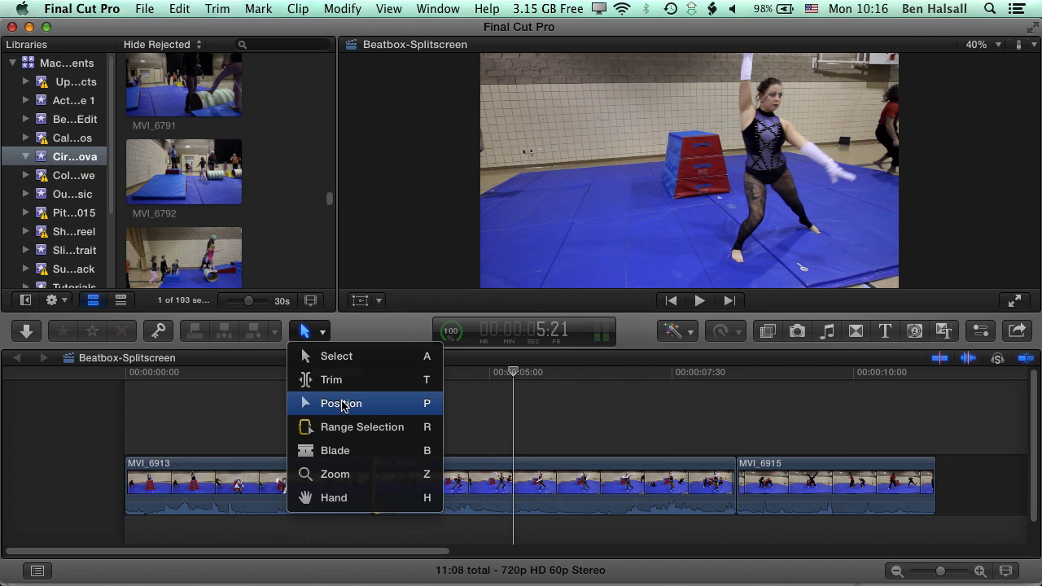
click(341, 405)
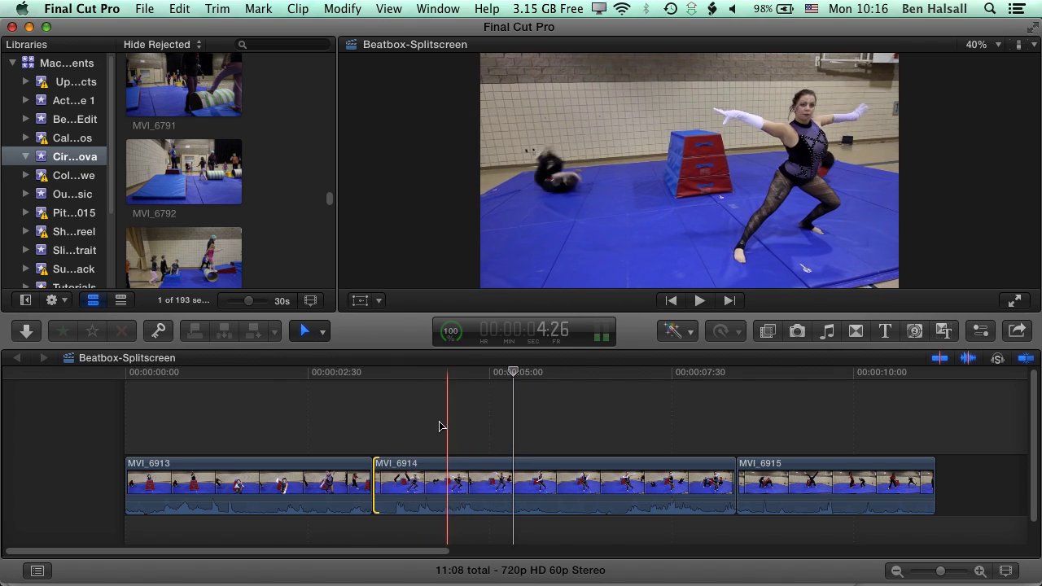
click(376, 475)
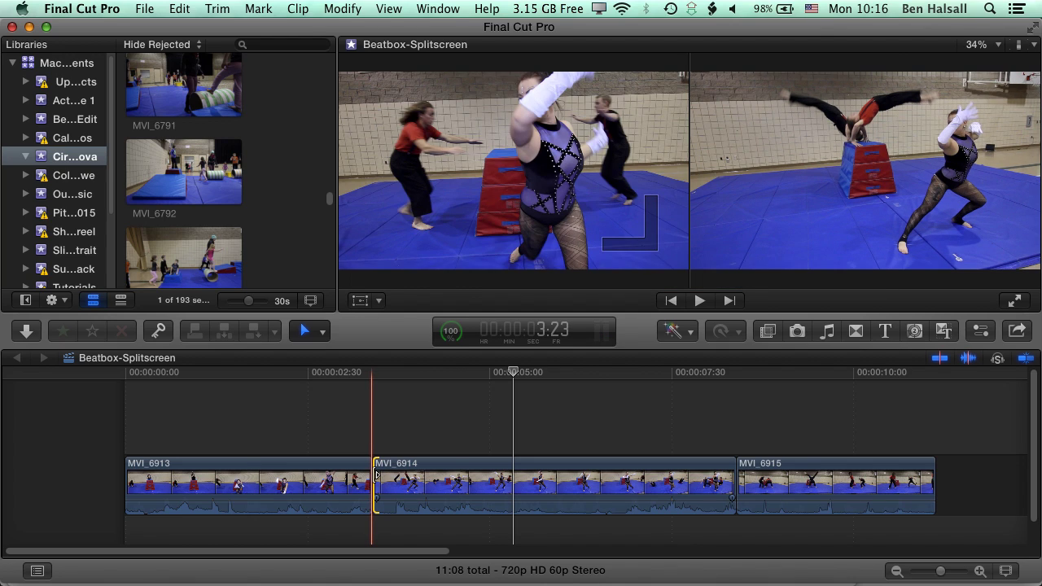
drag(376, 475, 478, 474)
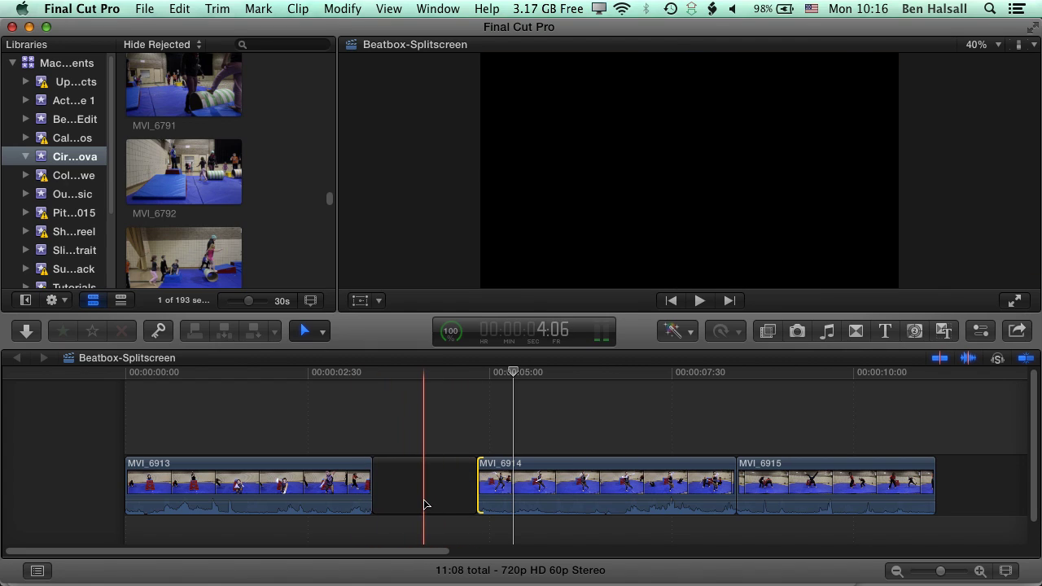
key(super+z)
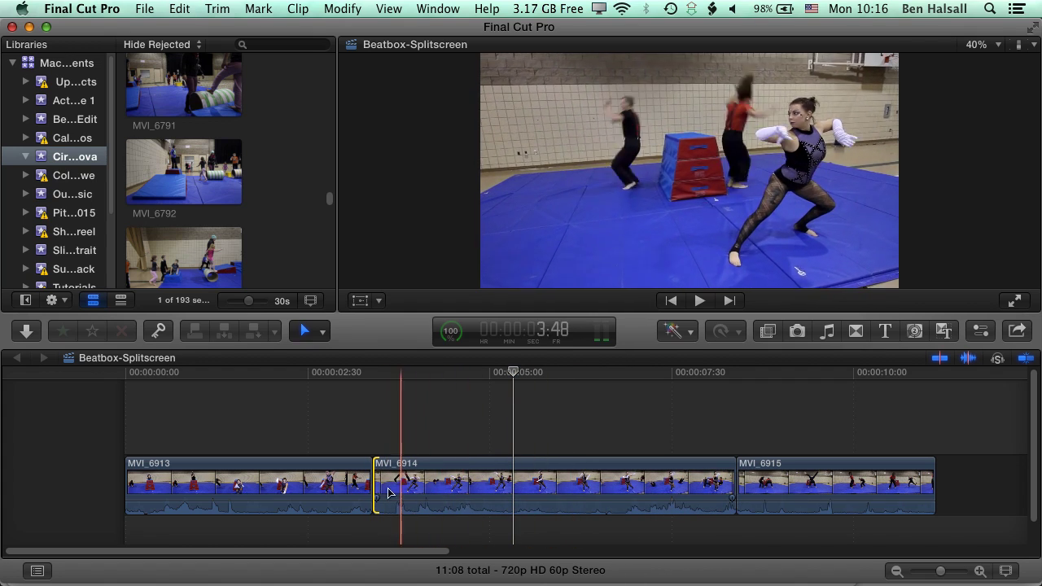
key(l)
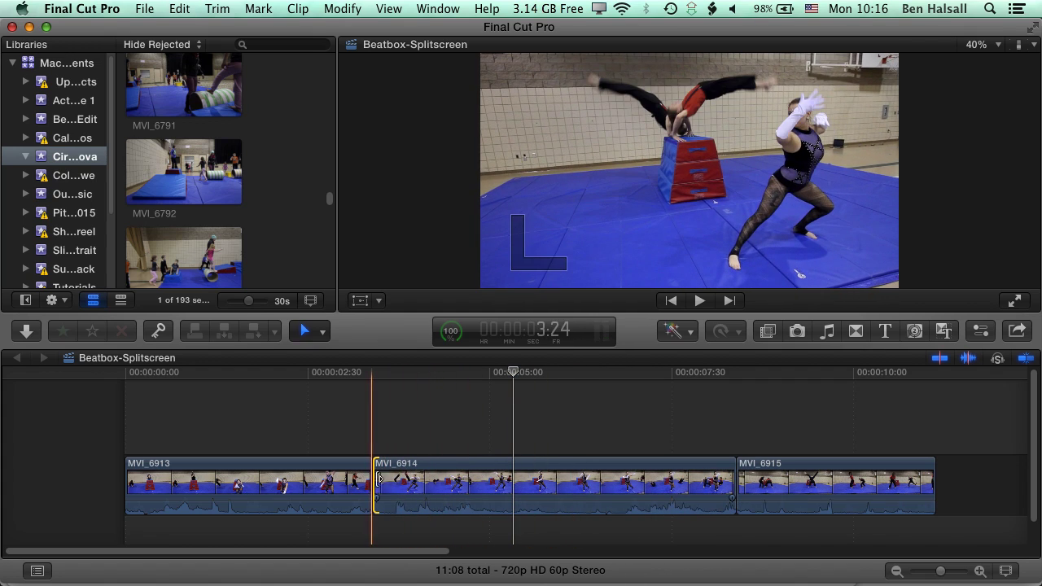
drag(378, 479, 453, 480)
click(420, 484)
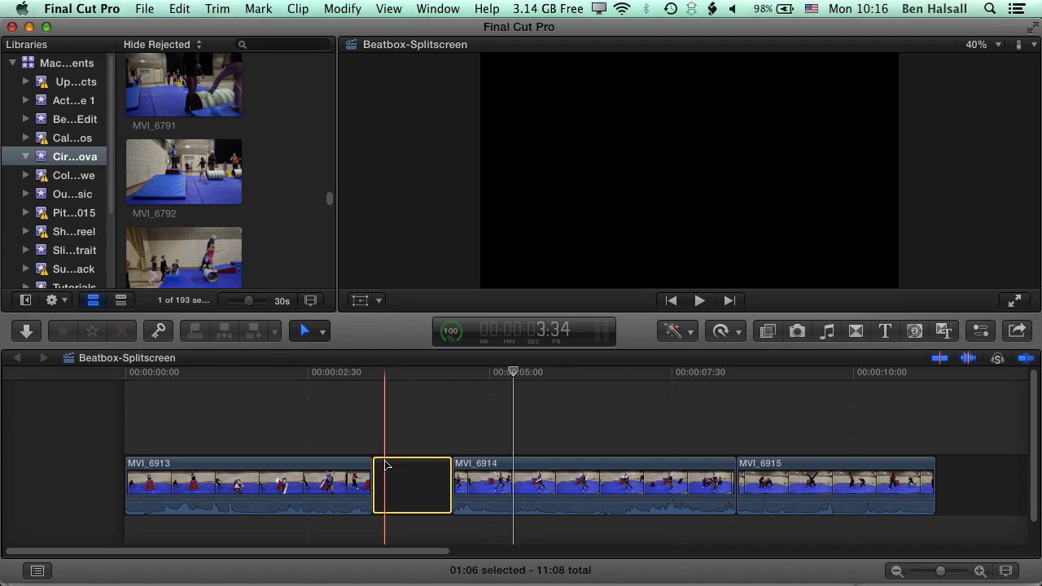
Step: Undo the gap, select all three clips, and shift them right, opening black space first (12:21 total)
key(super+z)
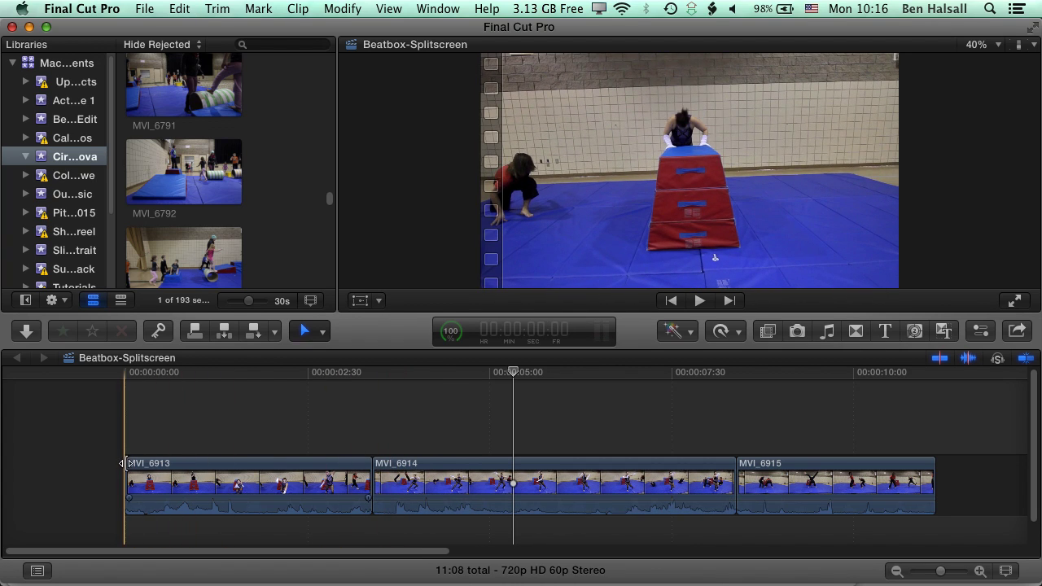
drag(175, 433, 814, 498)
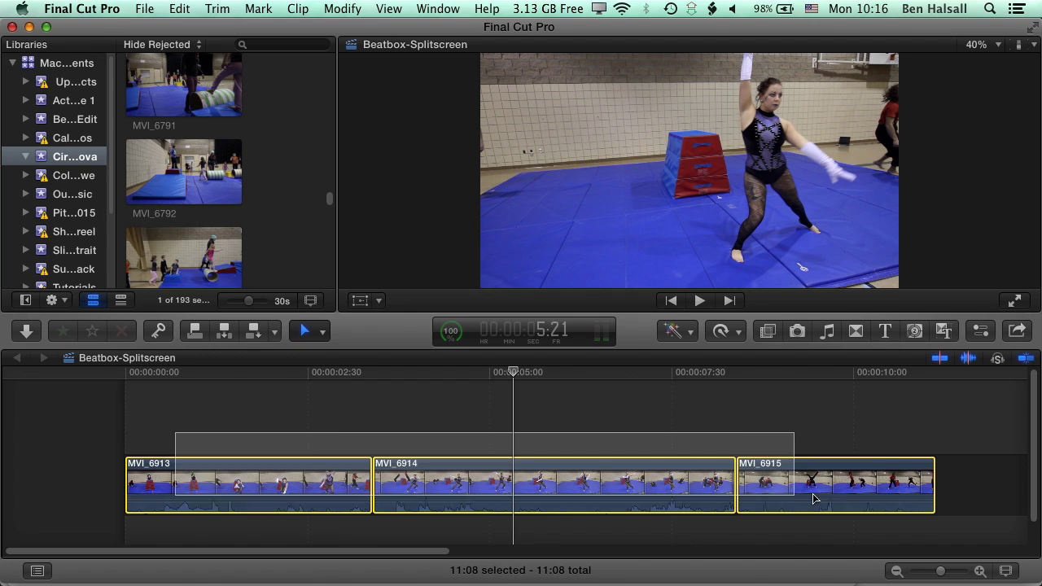
drag(161, 469, 257, 466)
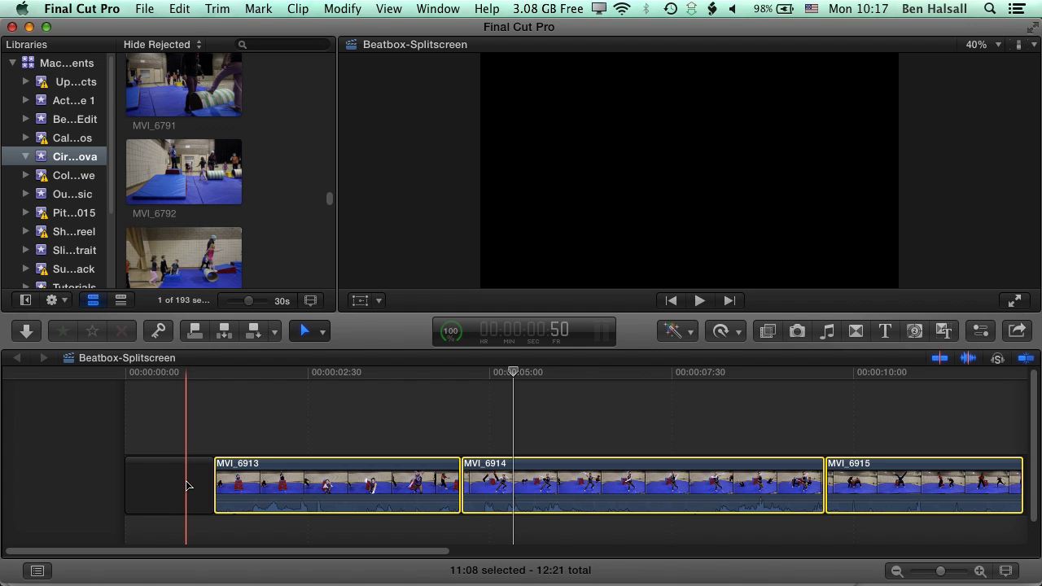
Step: With the Select tool, reorder the clips after the gap to MVI_6914, MVI_6915, MVI_6913
click(323, 332)
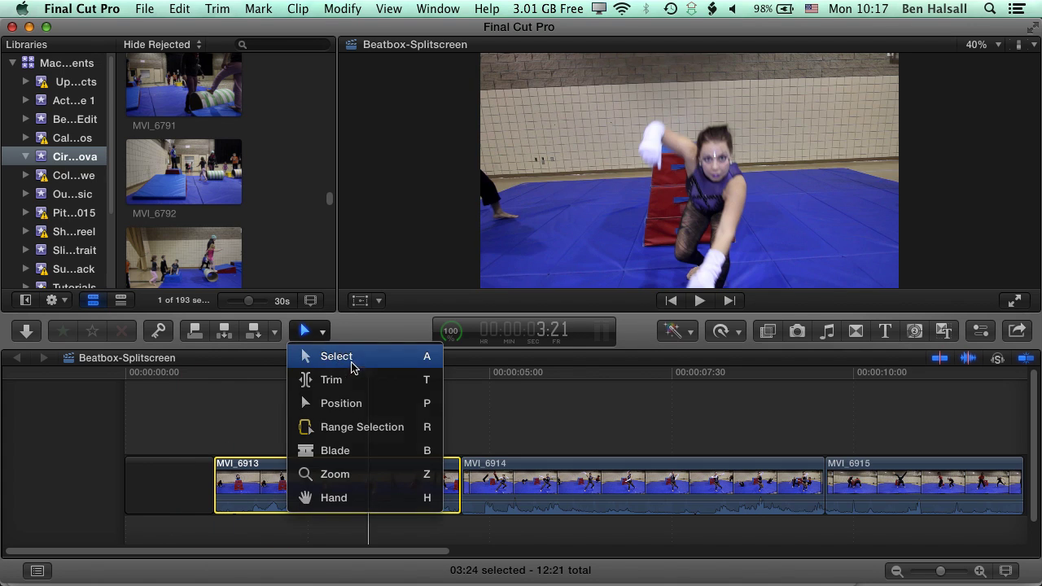
click(350, 359)
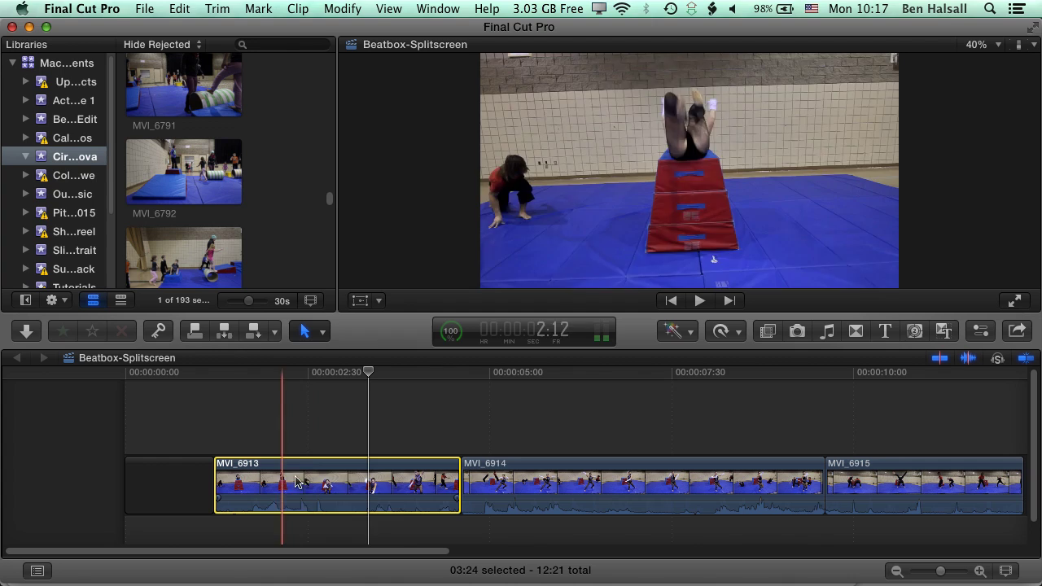
drag(355, 482, 606, 484)
drag(888, 474, 562, 473)
click(317, 330)
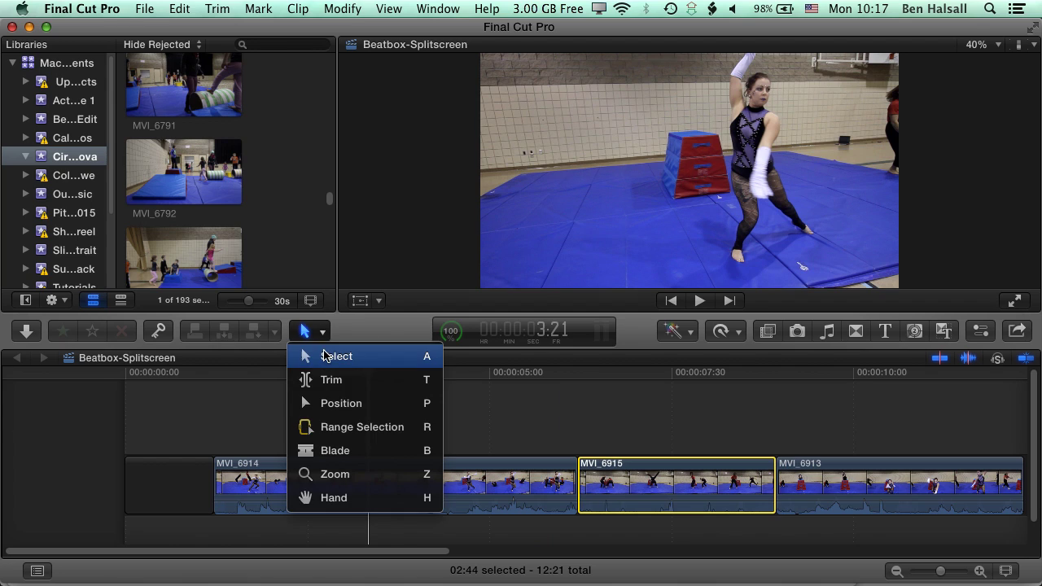
click(337, 402)
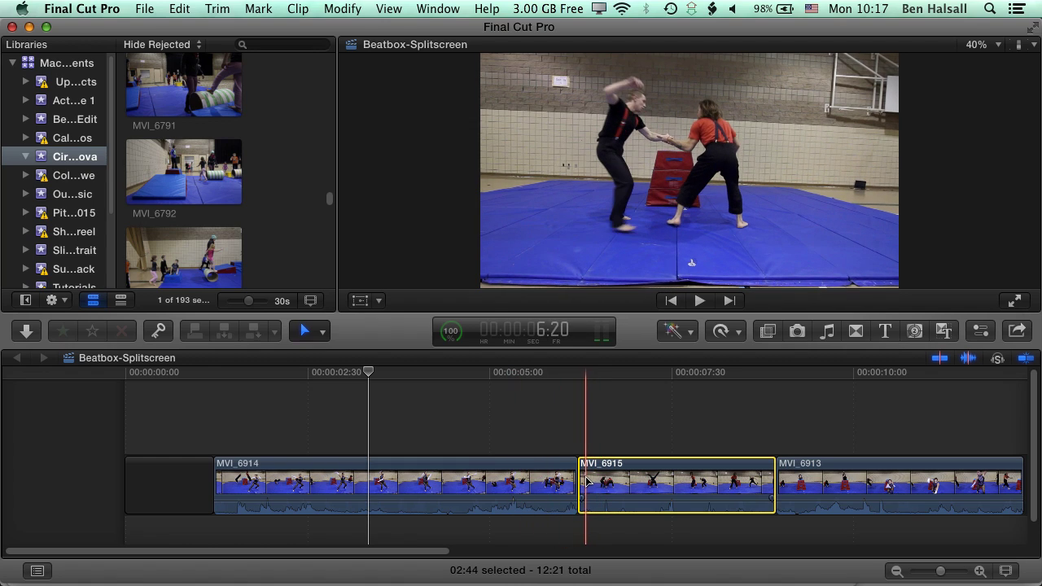
key(l)
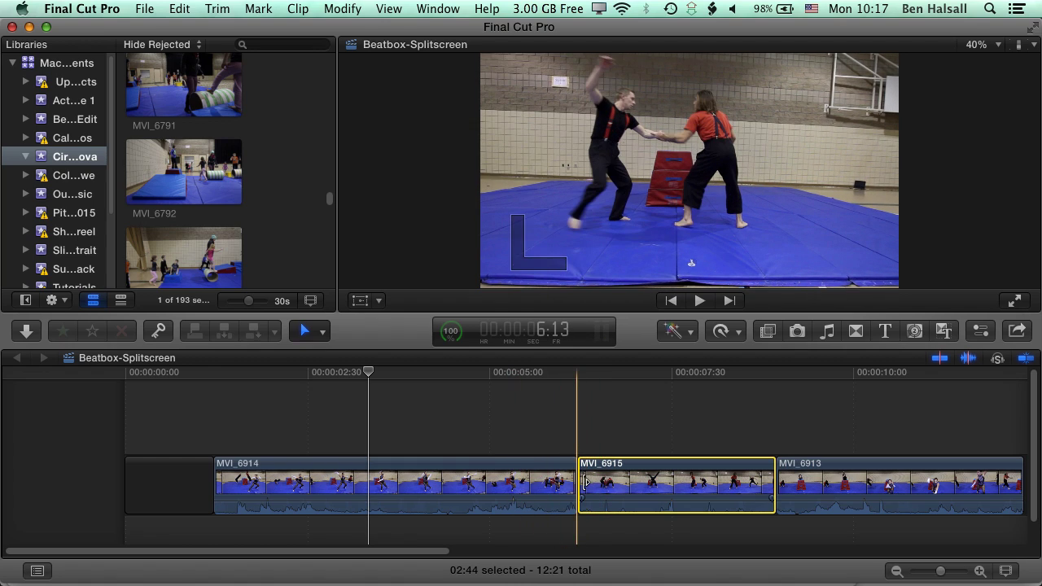